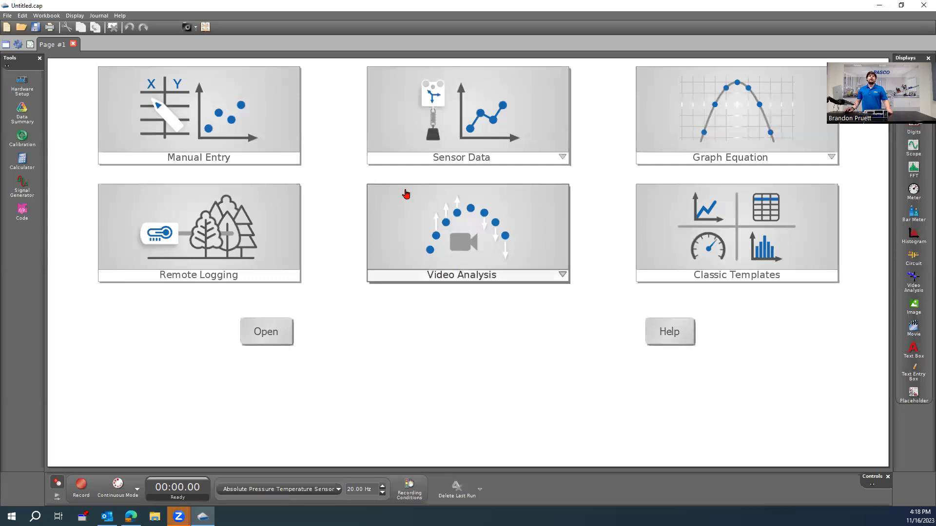
# Start a manual-entry table-and-graph page and create a new User Data 1 column
pyautogui.click(239, 127)
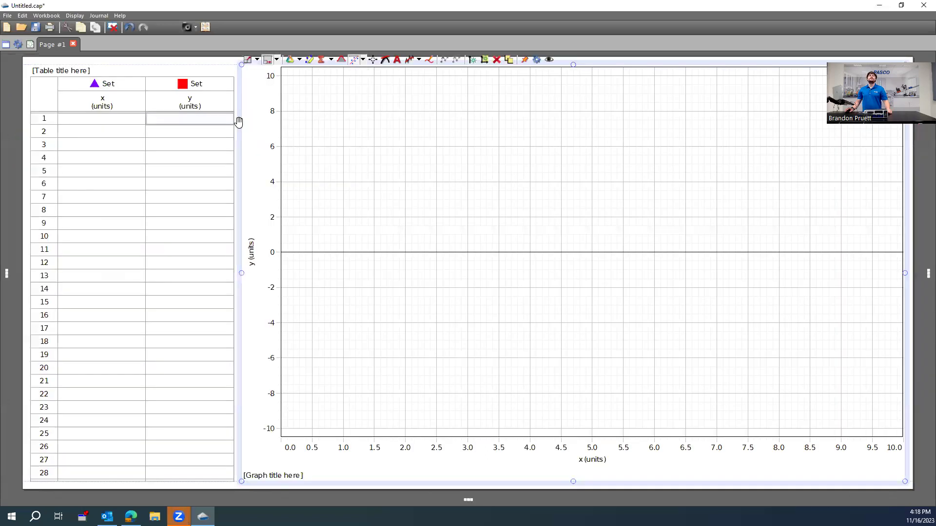
pyautogui.click(104, 99)
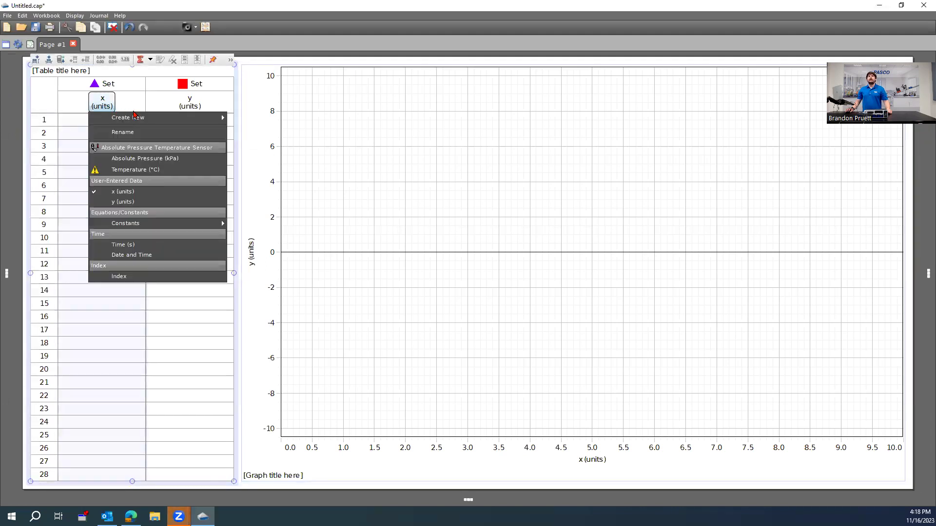
pyautogui.moveTo(185, 119)
pyautogui.click(252, 118)
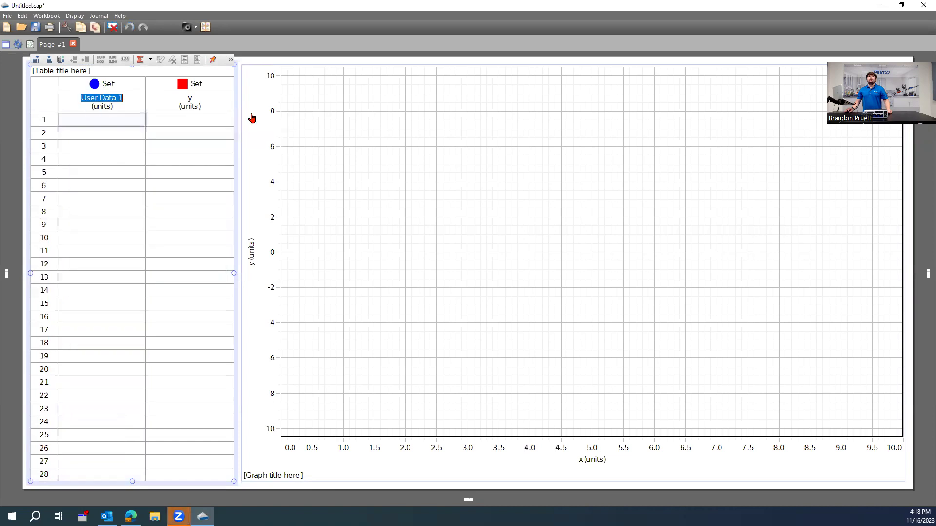
pyautogui.click(121, 120)
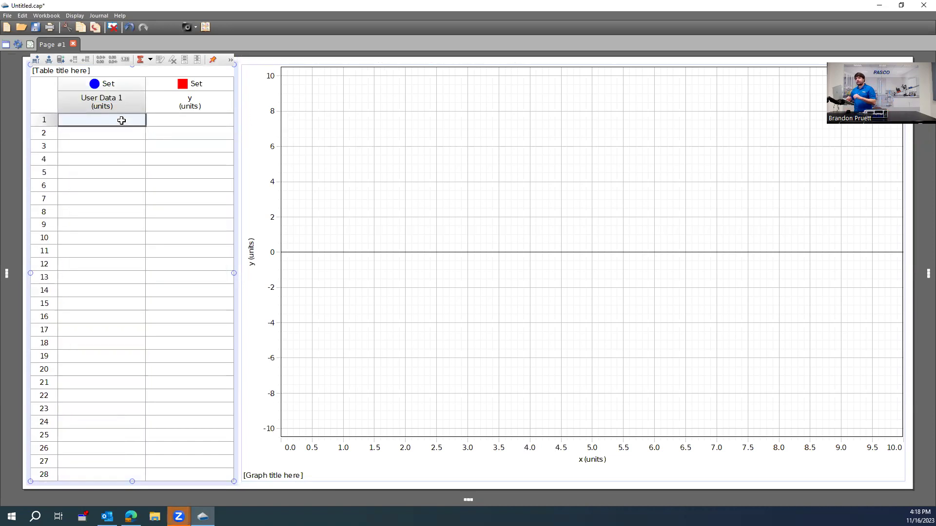
# Enter 60, 55, 50, 45, 40, 35, 30 and 25 into rows 1–8 of User Data 1
pyautogui.write('60')
pyautogui.press('Return')
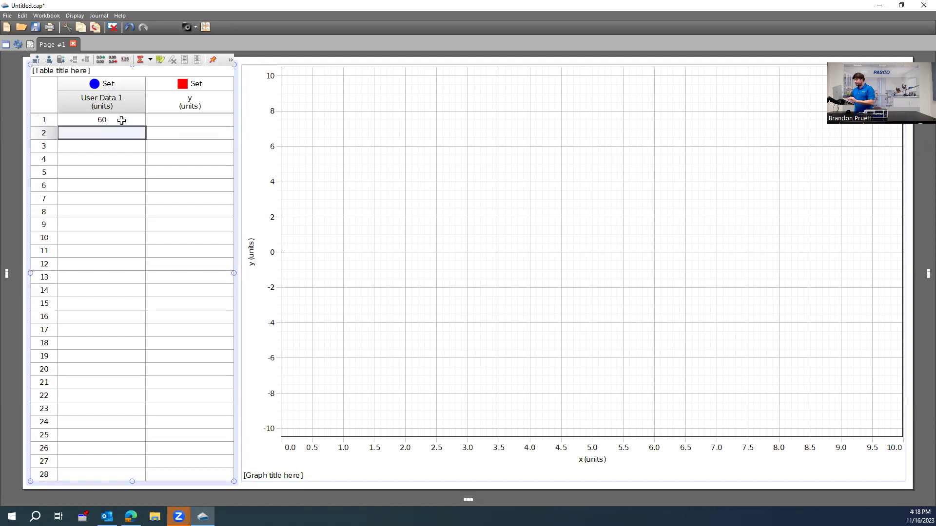
pyautogui.write('55')
pyautogui.press('Return')
pyautogui.write('50')
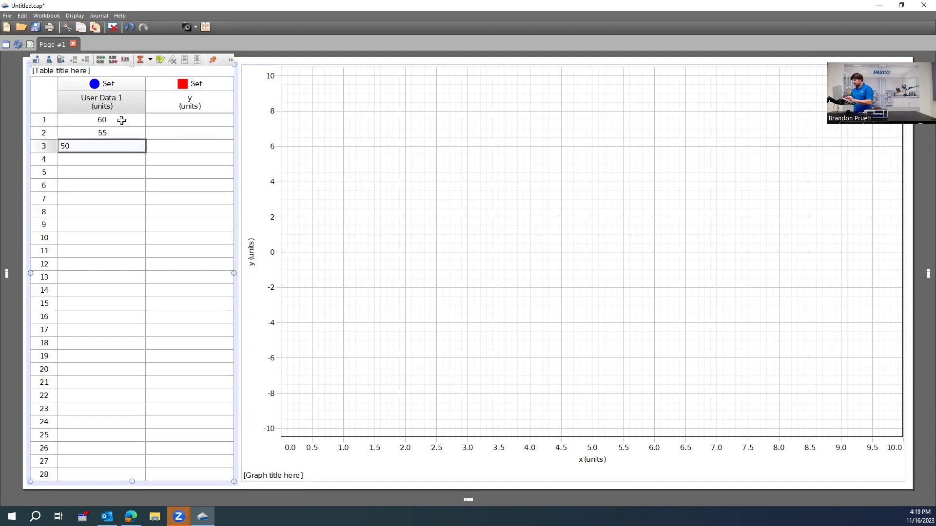
pyautogui.press('Return')
pyautogui.press('Return')
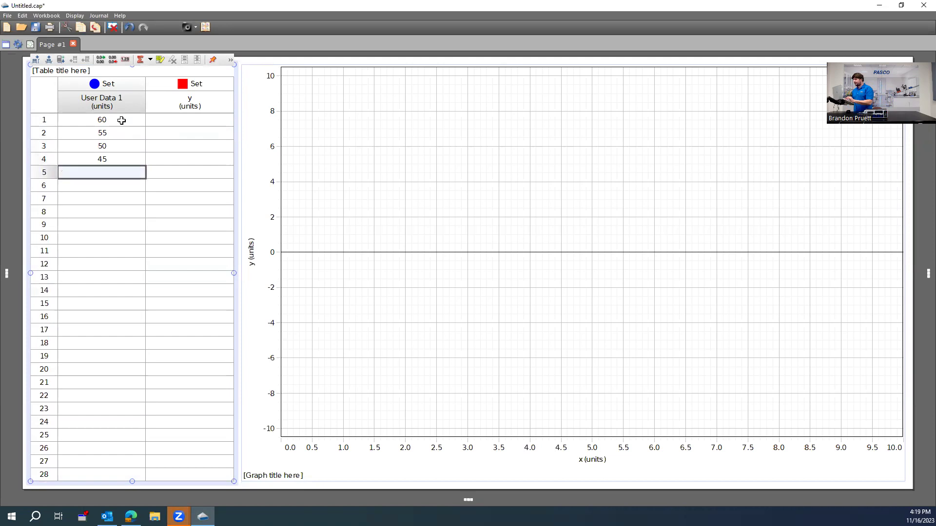
pyautogui.write('40')
pyautogui.press('Return')
pyautogui.write('3')
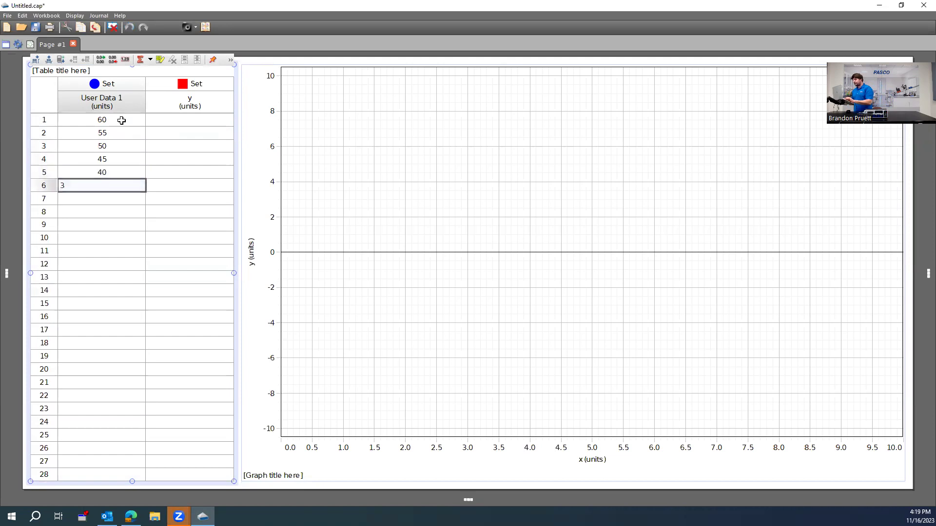
pyautogui.write('5')
pyautogui.press('Return')
pyautogui.write('30')
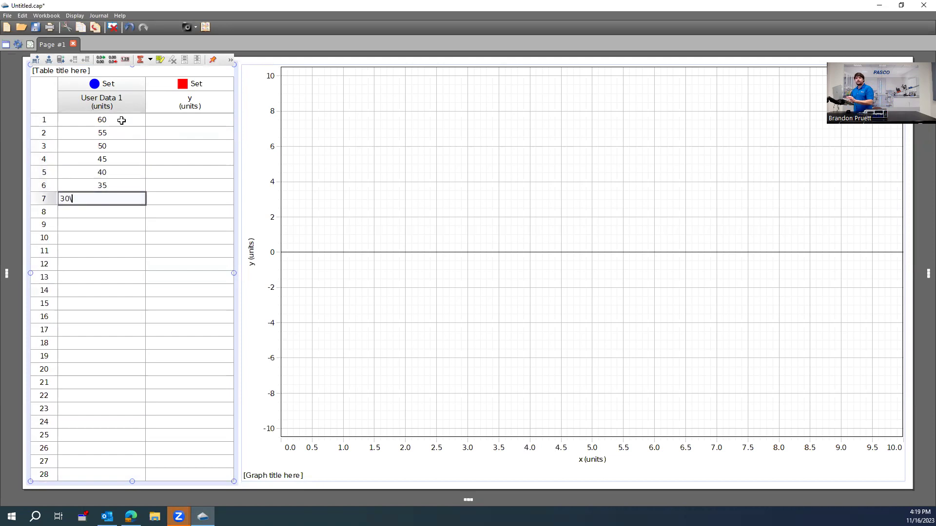
pyautogui.press('Return')
pyautogui.write('25')
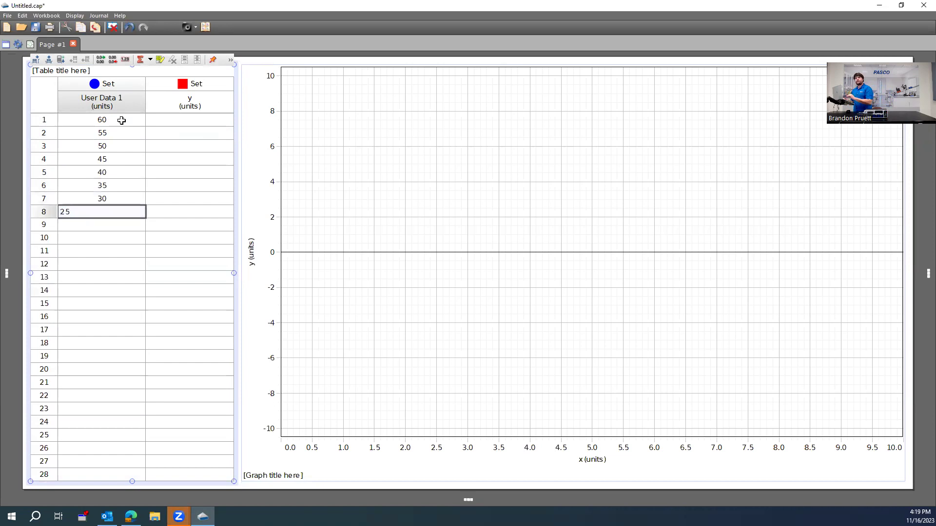
pyautogui.press('Return')
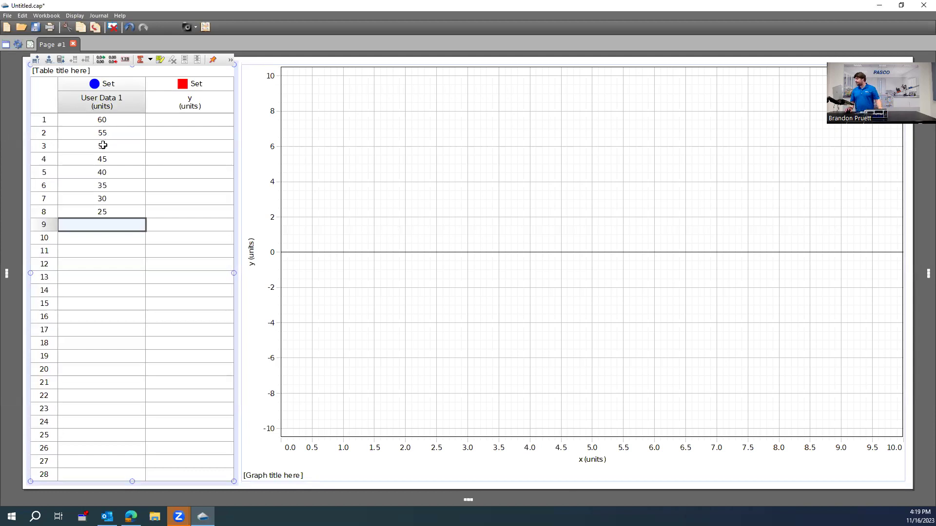
# Set the table's second column to show Absolute Pressure (kPa)
pyautogui.click(189, 101)
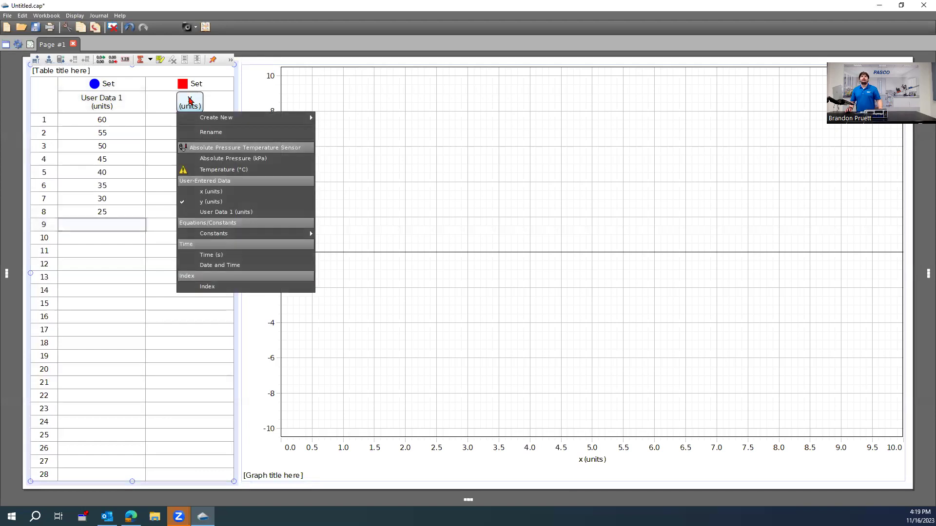
pyautogui.click(243, 159)
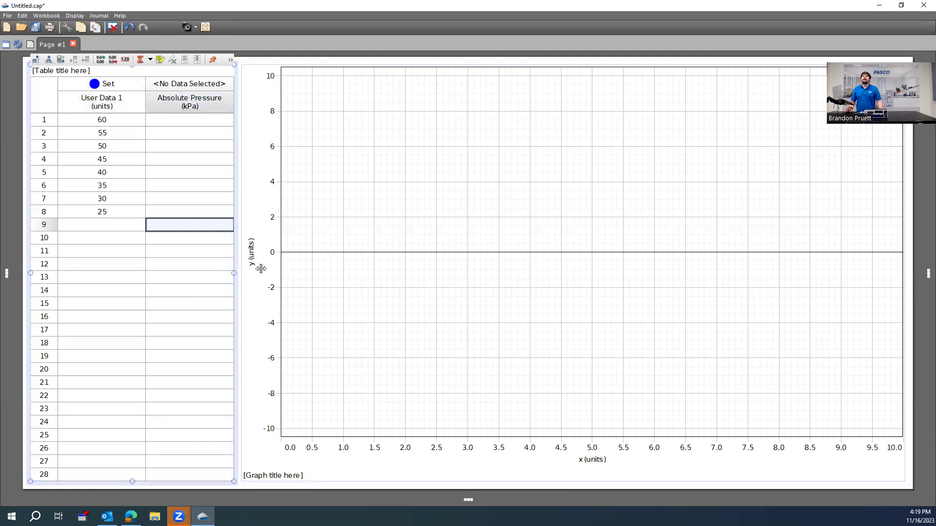
pyautogui.click(582, 462)
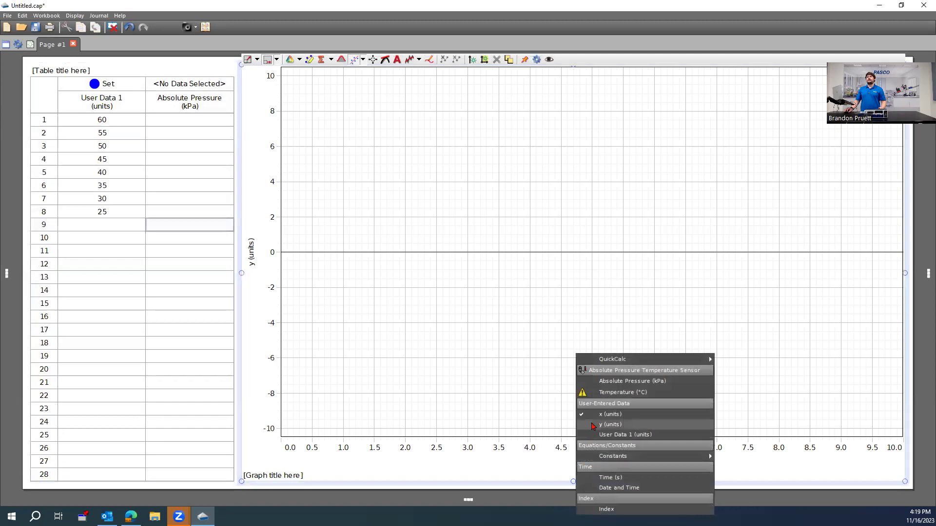
pyautogui.moveTo(612, 456)
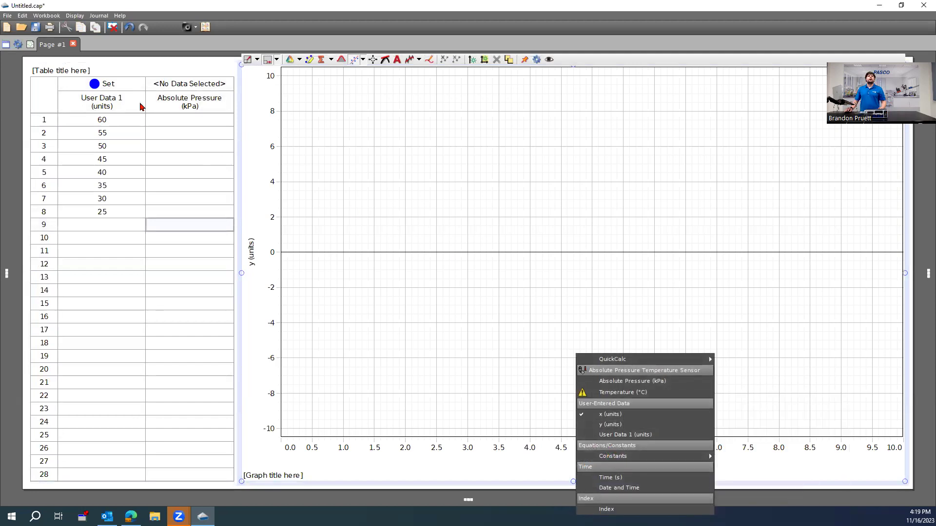
pyautogui.click(119, 98)
# Rename the User Data 1 column to 'Syringe' with units 'mL'
pyautogui.click(112, 100)
pyautogui.click(113, 99)
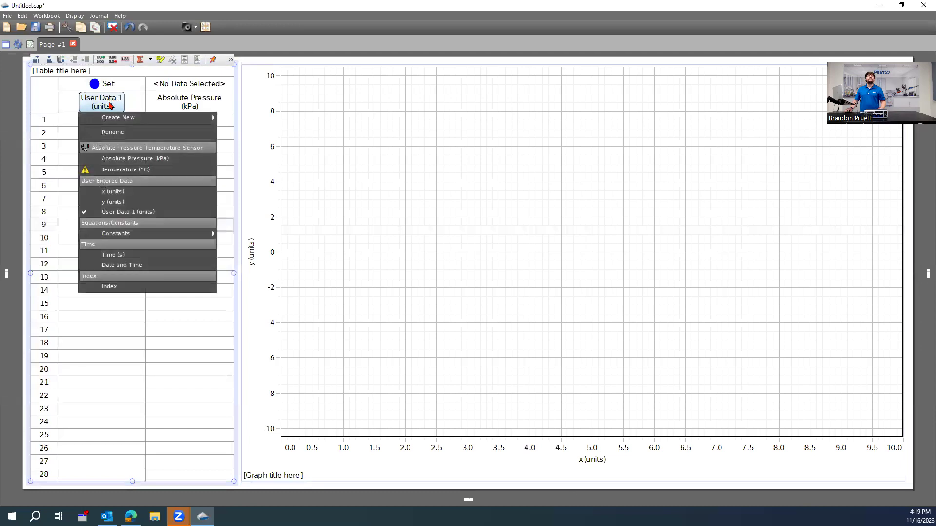
pyautogui.click(113, 130)
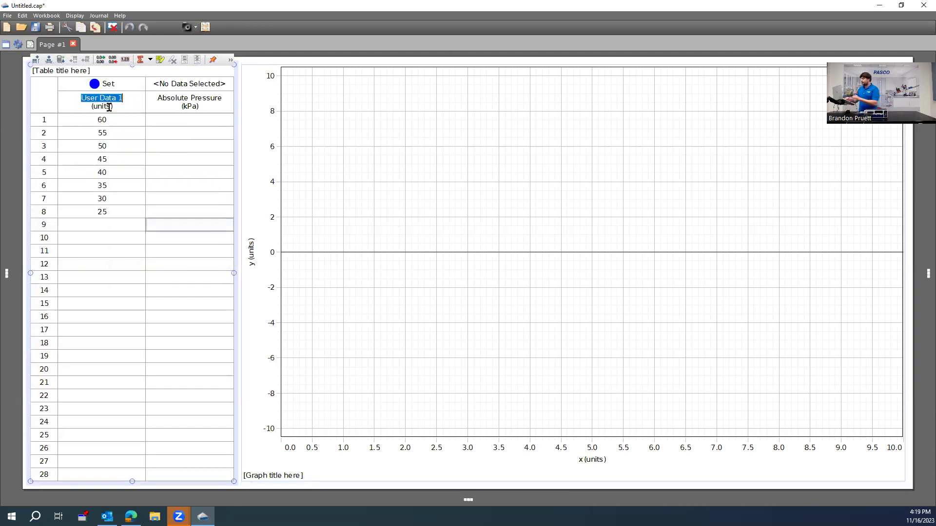
pyautogui.write('Syringe')
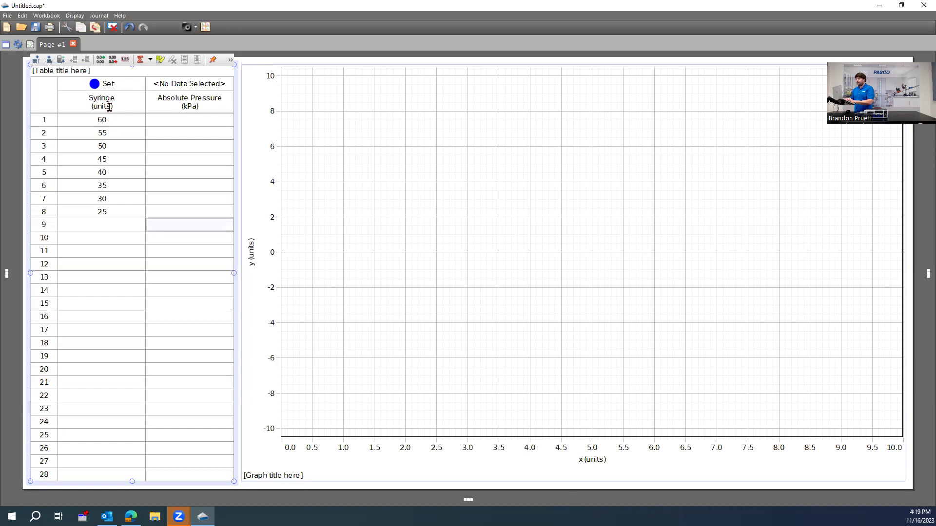
pyautogui.press('Tab')
pyautogui.write('mL')
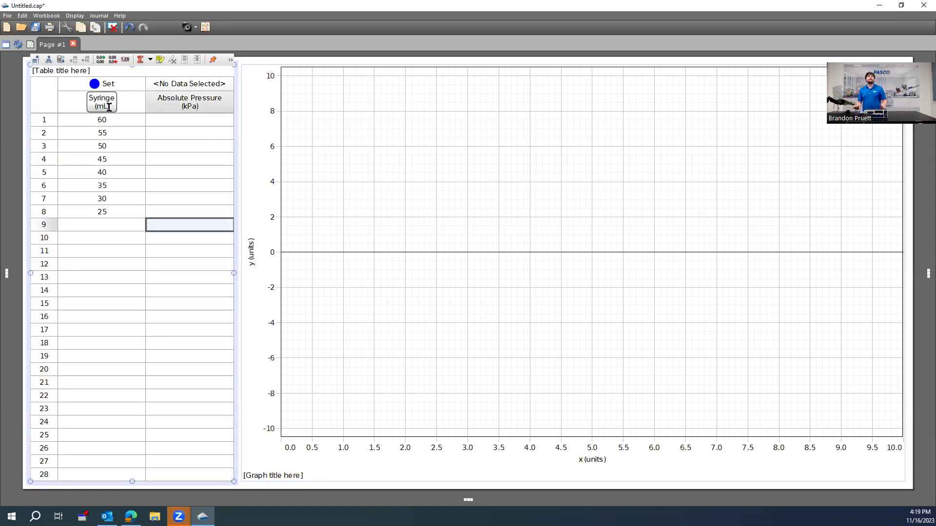
pyautogui.click(461, 280)
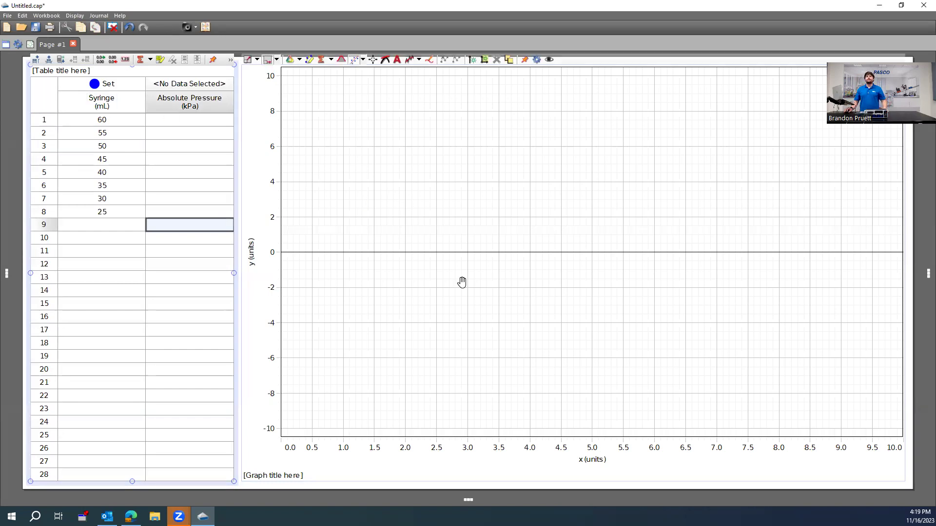
# Put Syringe (mL) on the graph's x-axis and Absolute Pressure on the y-axis, showing Controls
pyautogui.click(584, 464)
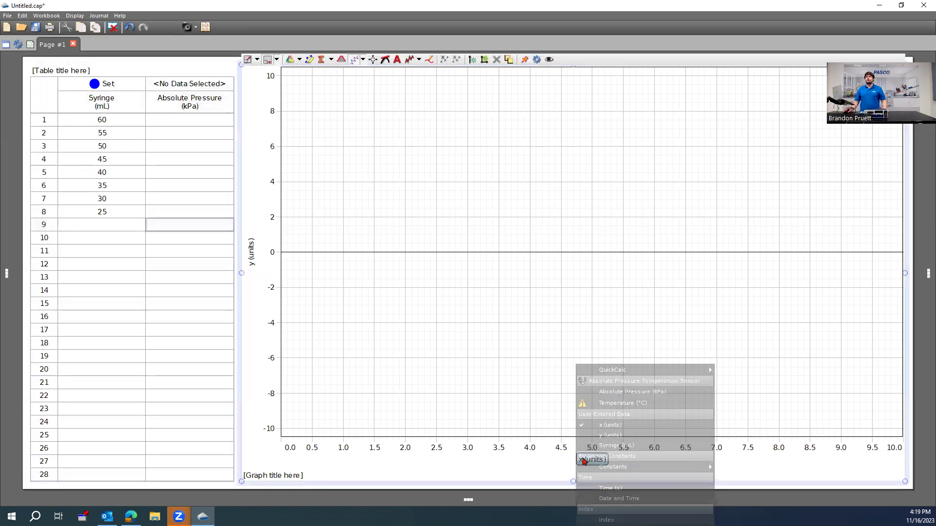
pyautogui.click(617, 445)
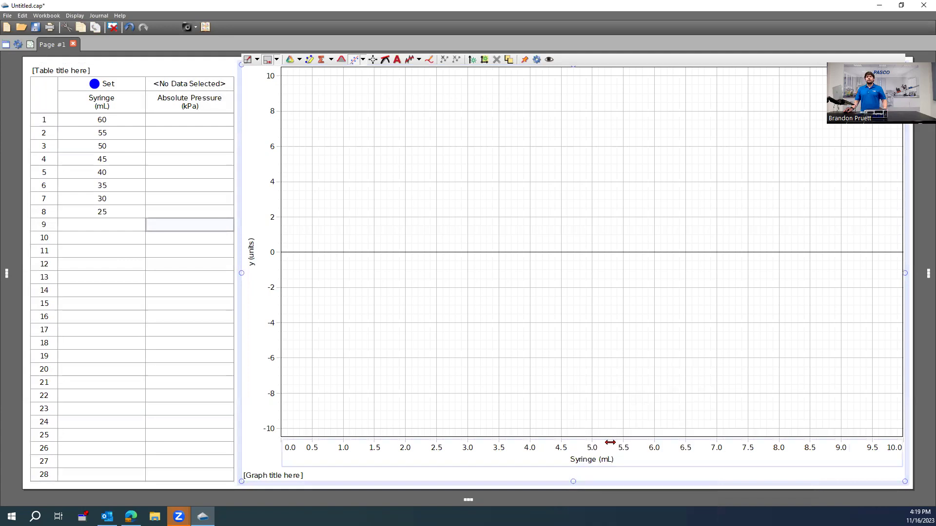
pyautogui.click(253, 259)
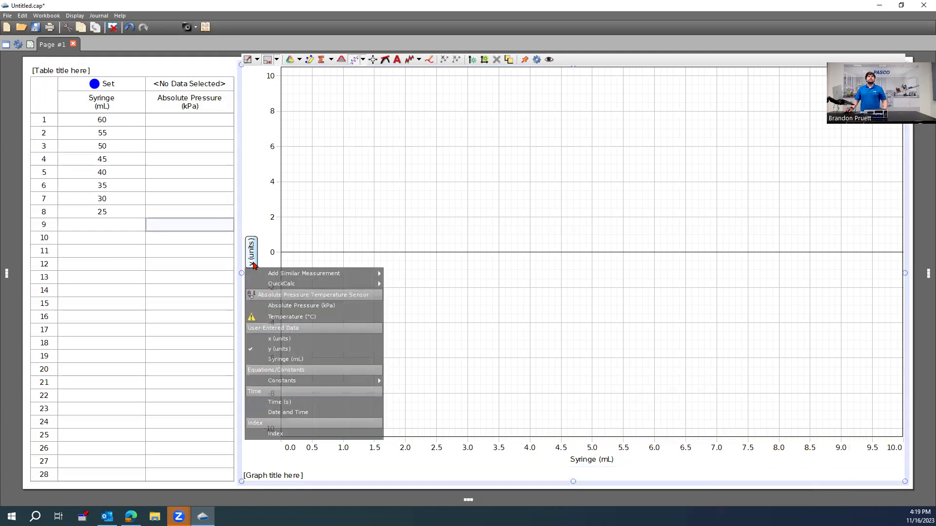
pyautogui.click(285, 306)
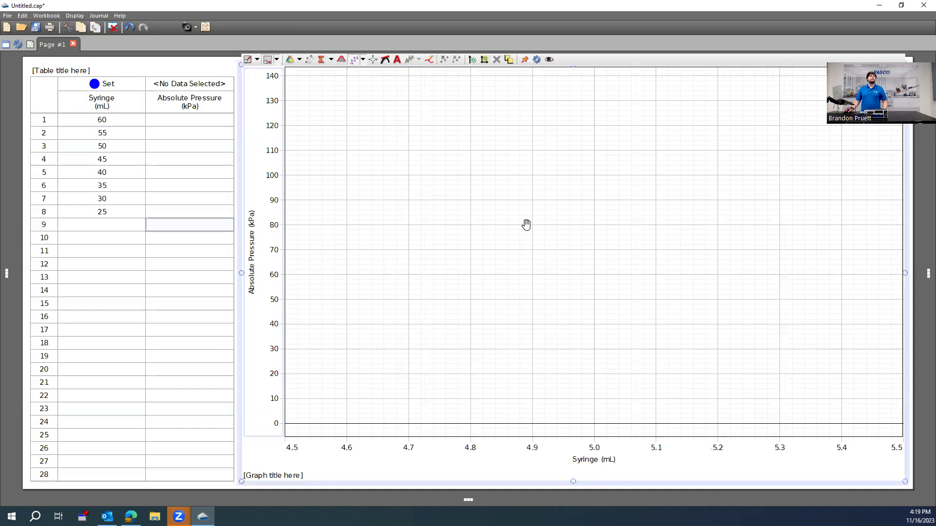
pyautogui.click(469, 499)
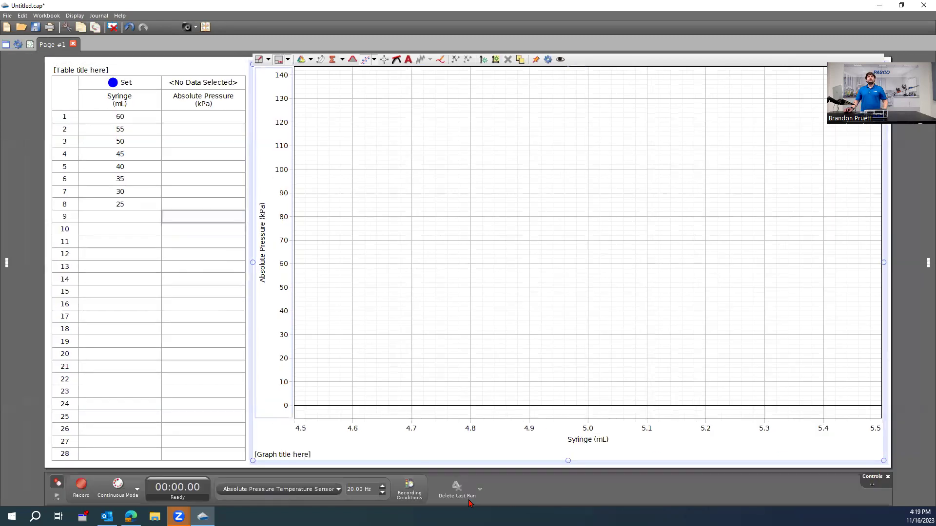
# Switch the sampling mode from Continuous Mode to Keep Mode
pyautogui.click(133, 489)
pyautogui.click(126, 453)
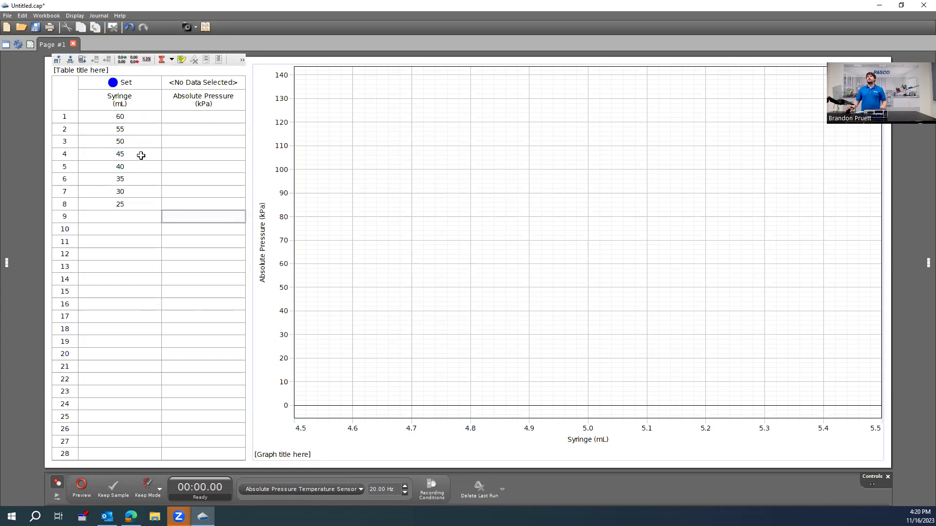
# Review the pressure sensor's properties in Hardware Setup, then select row 1 of Absolute Pressure
pyautogui.click(1, 217)
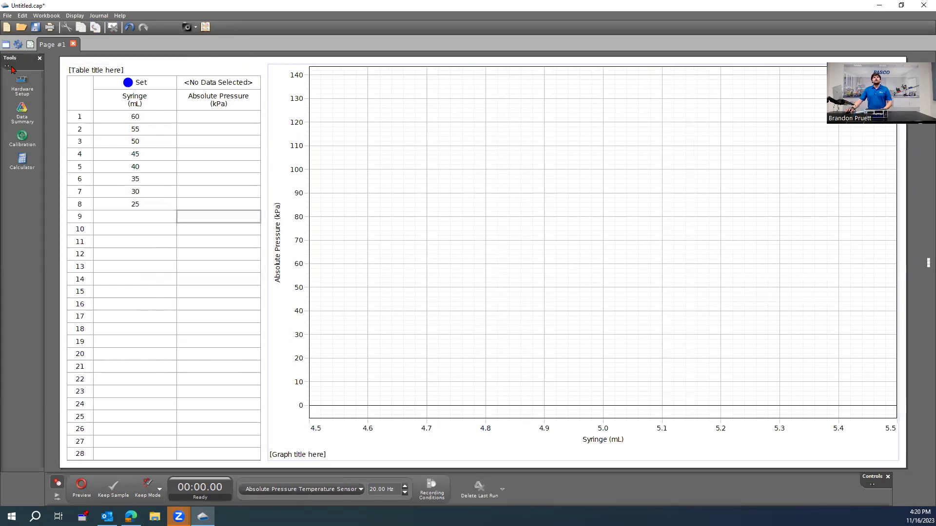
pyautogui.click(22, 87)
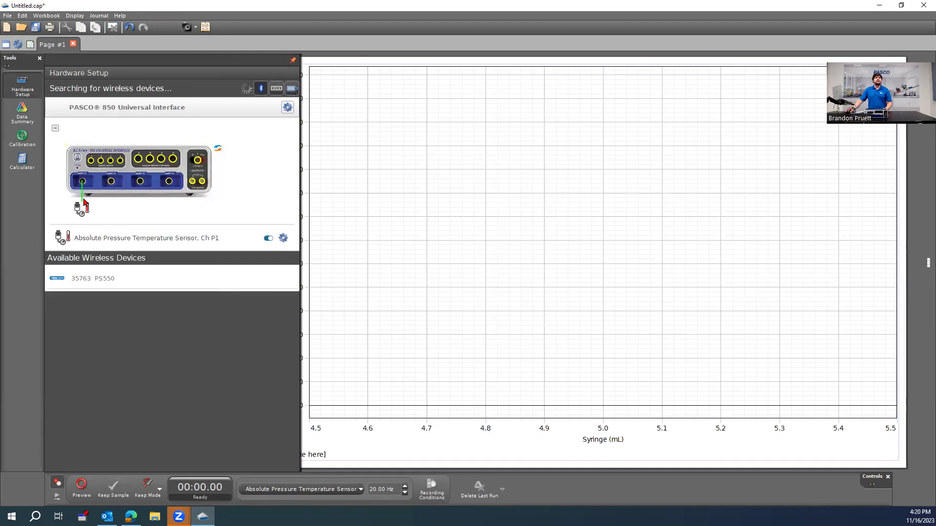
pyautogui.click(27, 110)
pyautogui.click(283, 238)
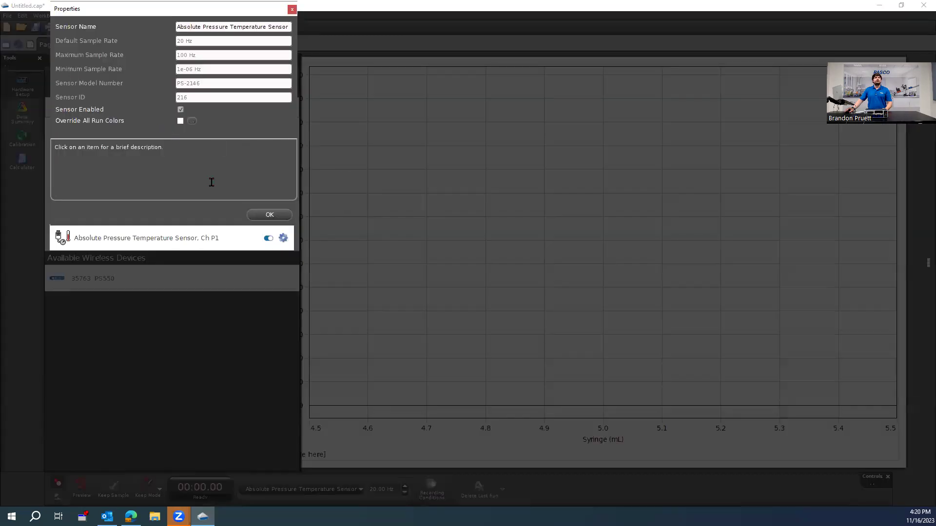
pyautogui.click(269, 215)
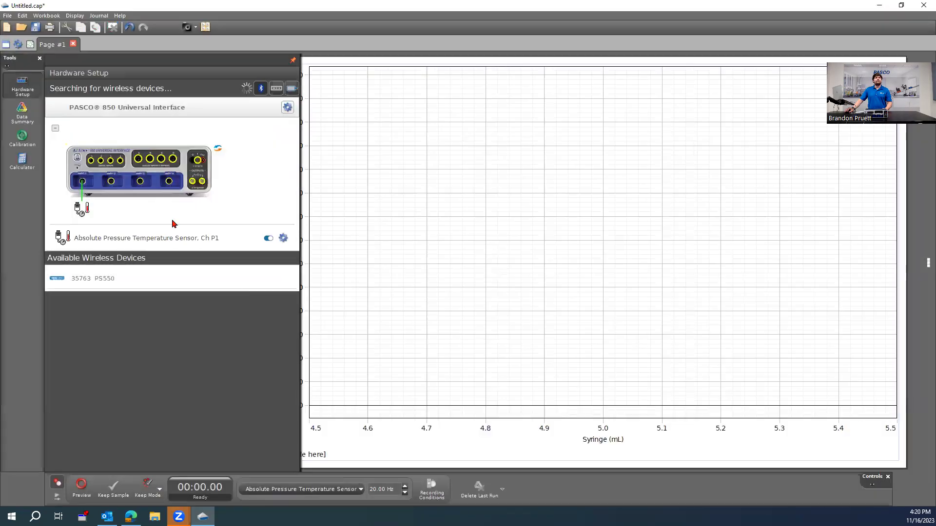
pyautogui.click(20, 89)
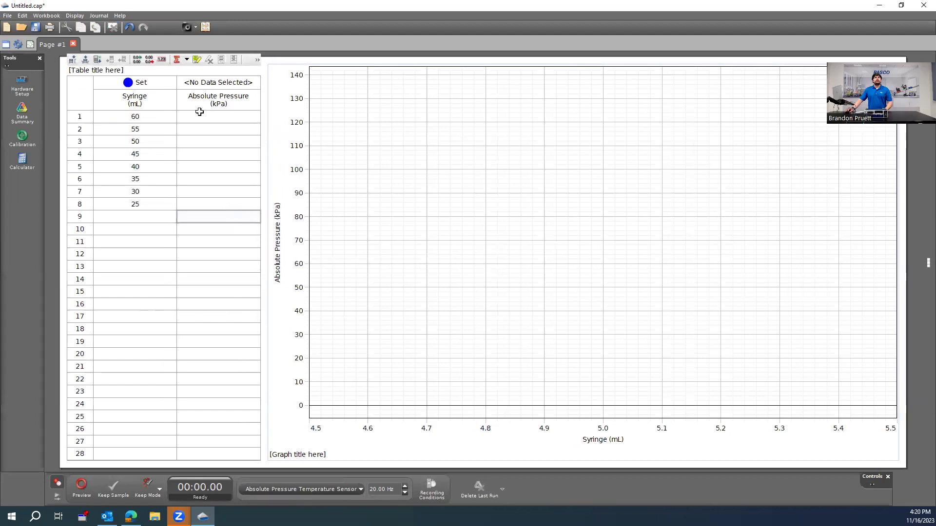
pyautogui.click(228, 119)
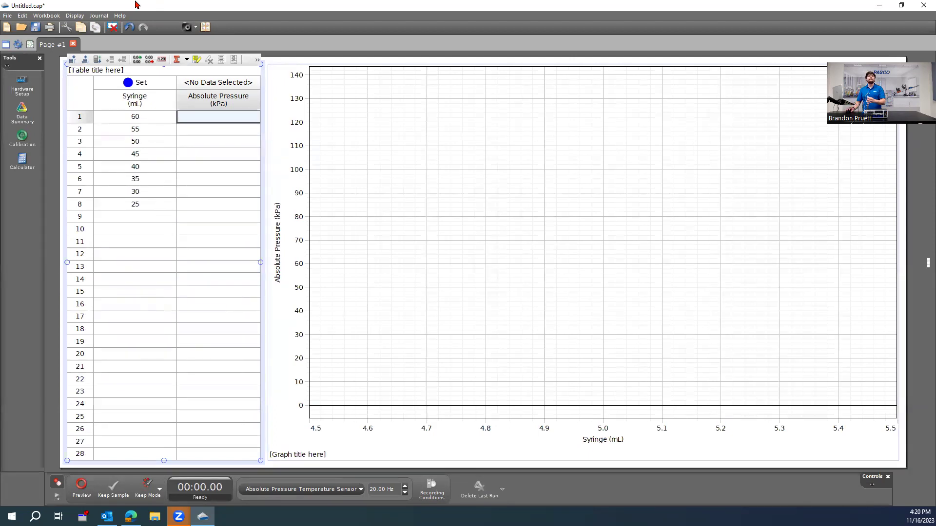
# Start a Preview run and keep the 101.389 kPa reading for 60 mL
pyautogui.click(77, 487)
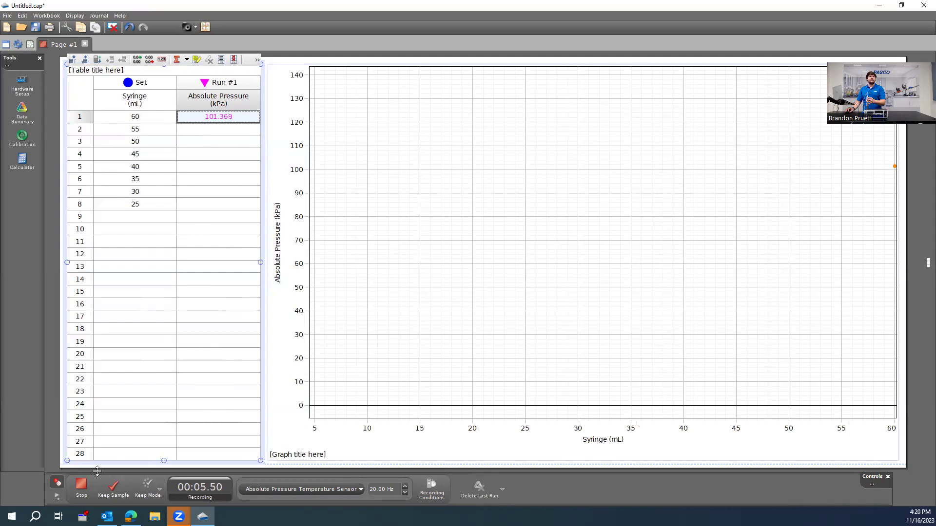
pyautogui.click(112, 489)
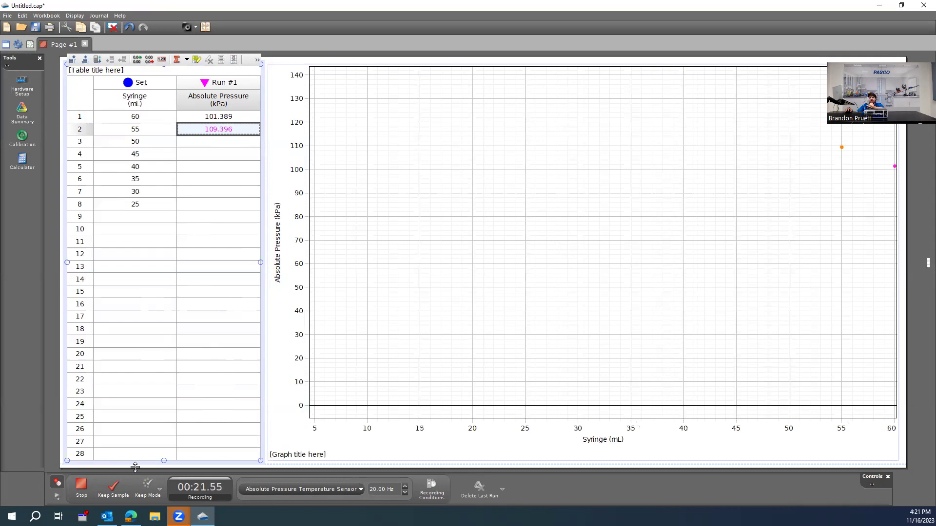
# Keep readings of 109.396, 119.537 and 130.724 kPa at 55, 50 and 45 mL
pyautogui.click(112, 486)
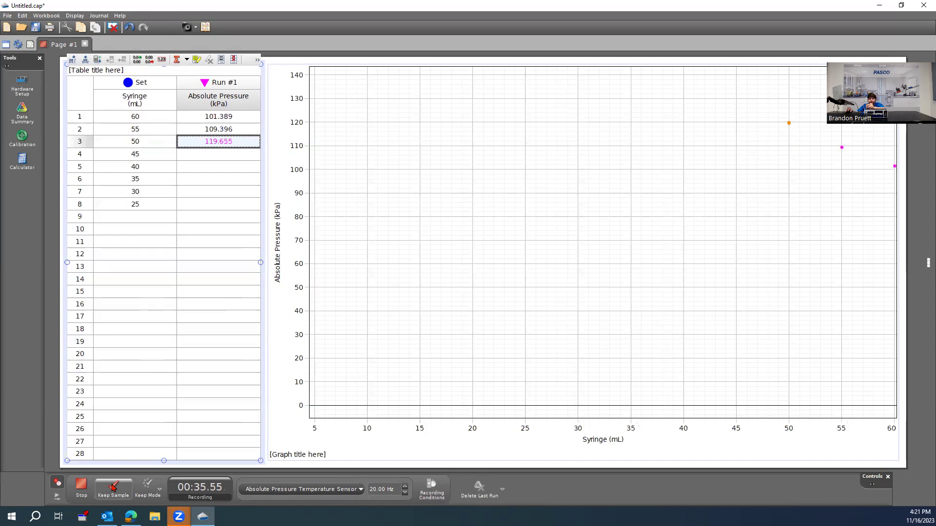
pyautogui.click(113, 488)
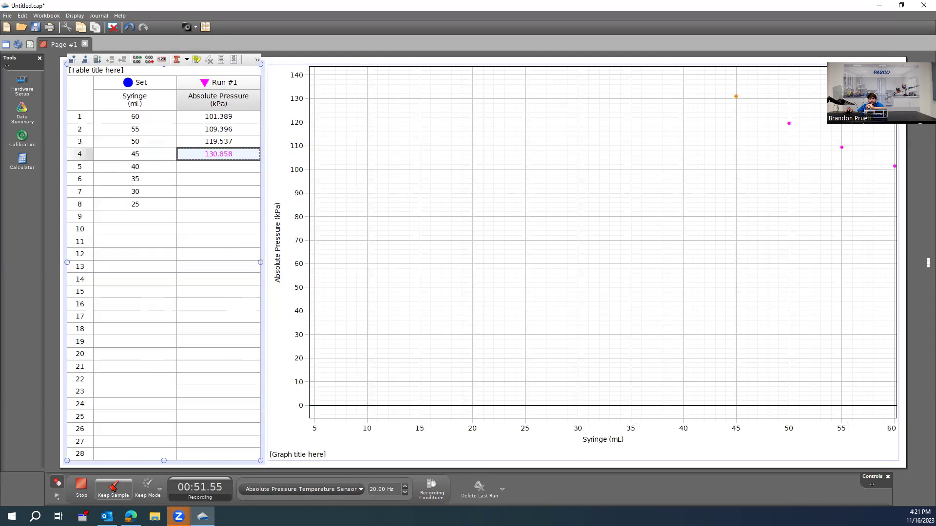
pyautogui.click(112, 486)
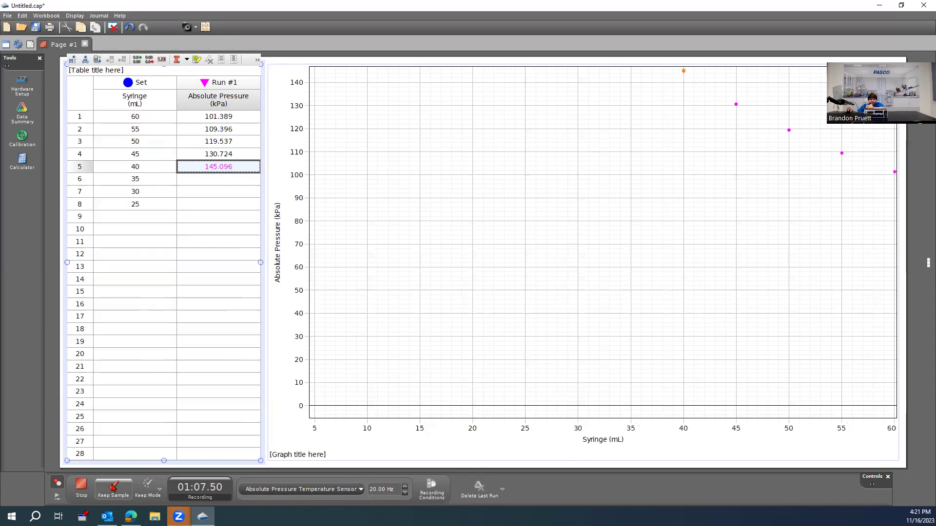
# Keep readings of 144.972, 162.951, 186.730 and 212.436 kPa at 40, 35, 30 and 25 mL
pyautogui.click(112, 487)
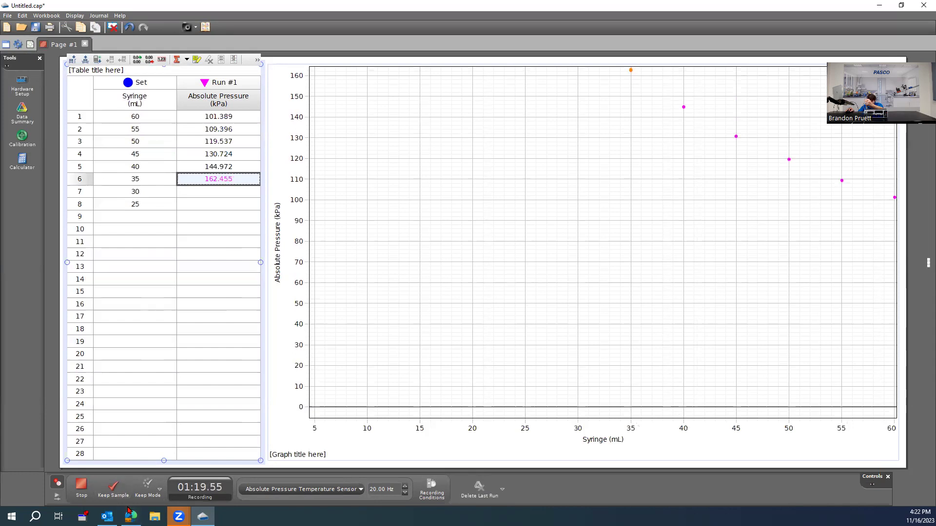
pyautogui.moveTo(128, 511)
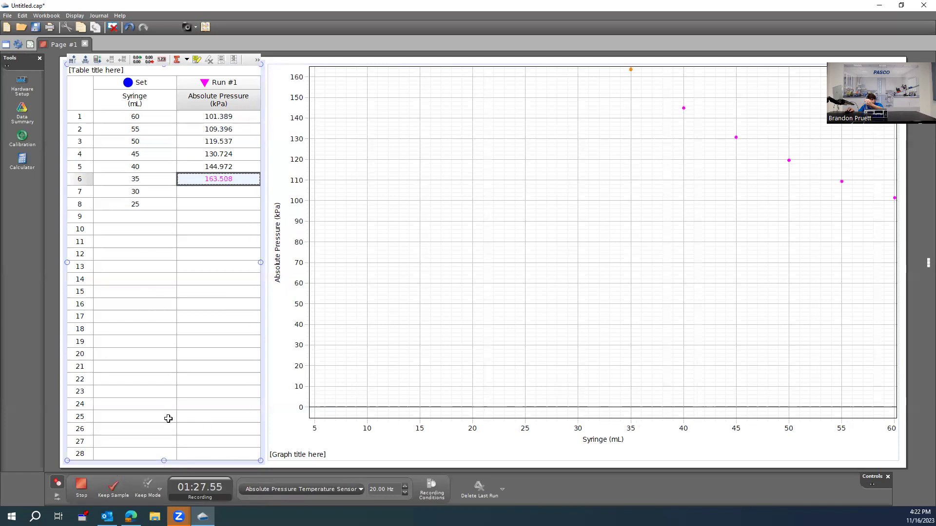
pyautogui.click(122, 485)
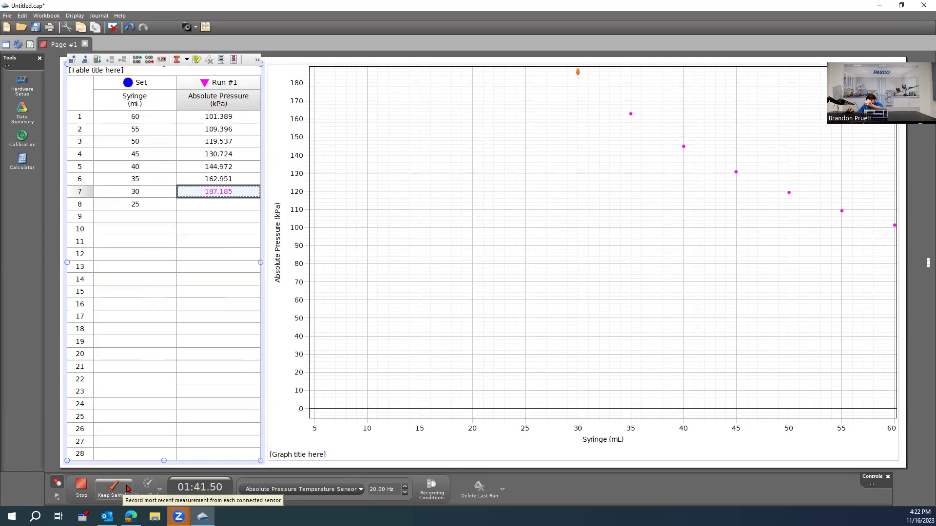
pyautogui.click(125, 488)
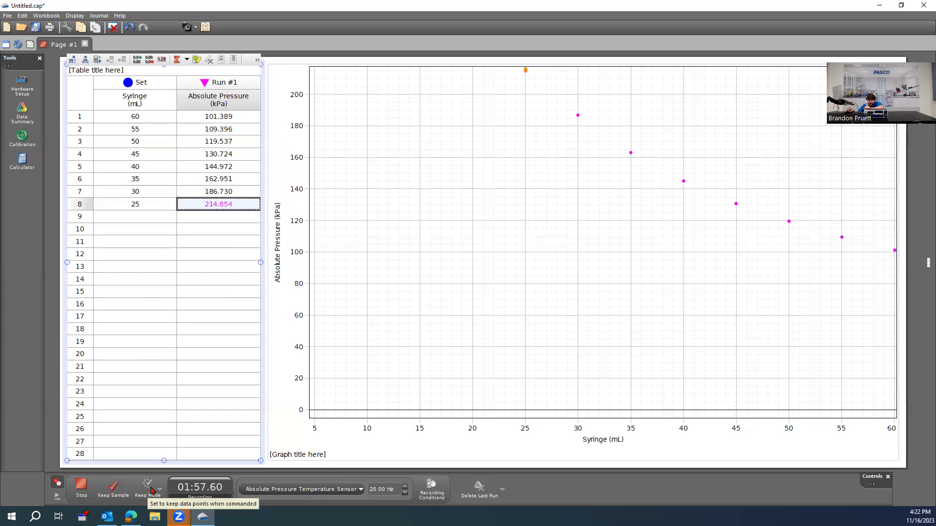
pyautogui.click(115, 486)
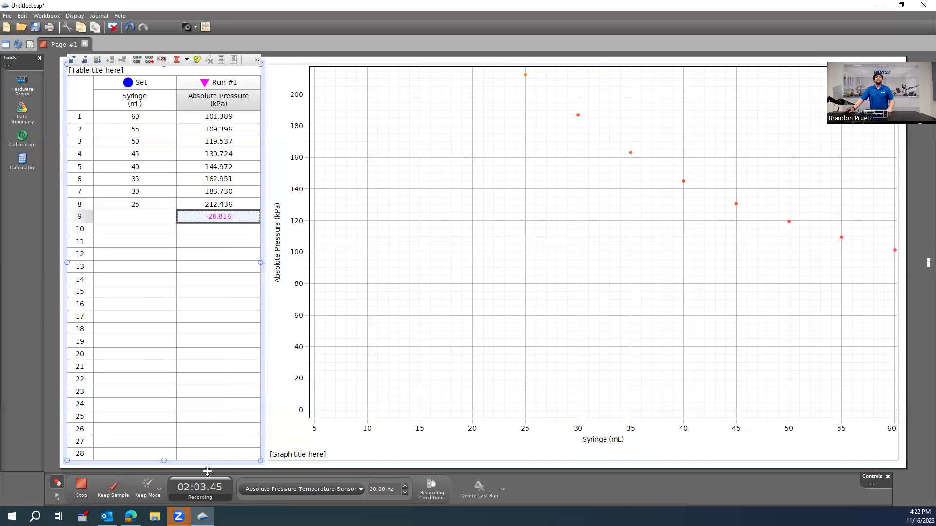
# Stop the run, rescale the graph, and apply an Inverse (no offset) A/x + B fit
pyautogui.click(94, 488)
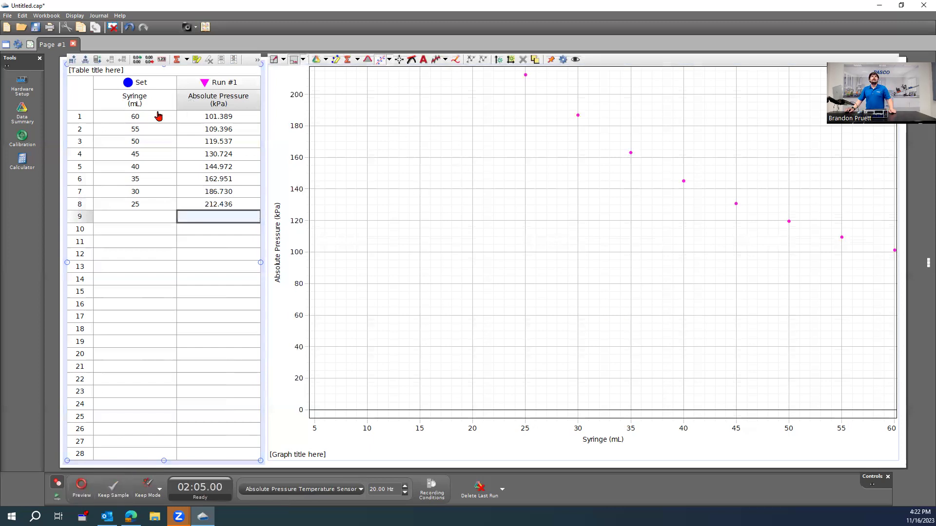
pyautogui.click(274, 60)
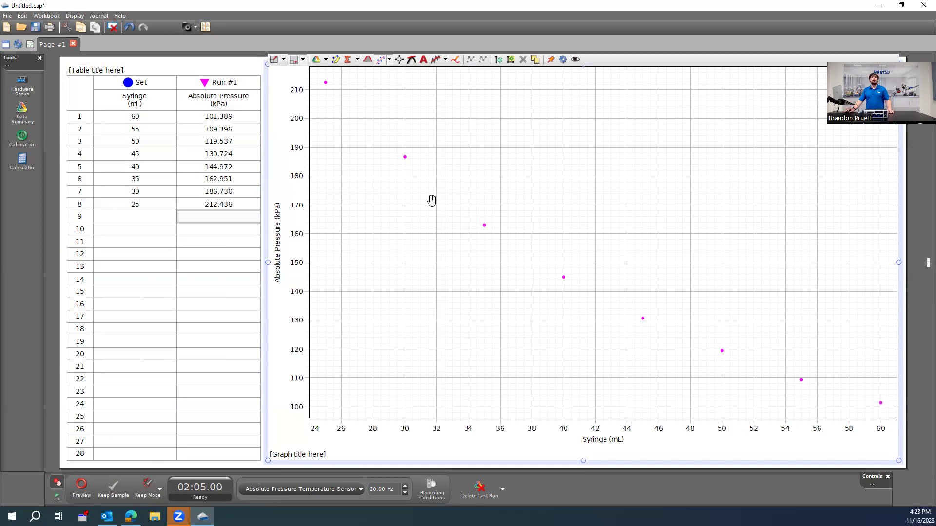
pyautogui.click(389, 59)
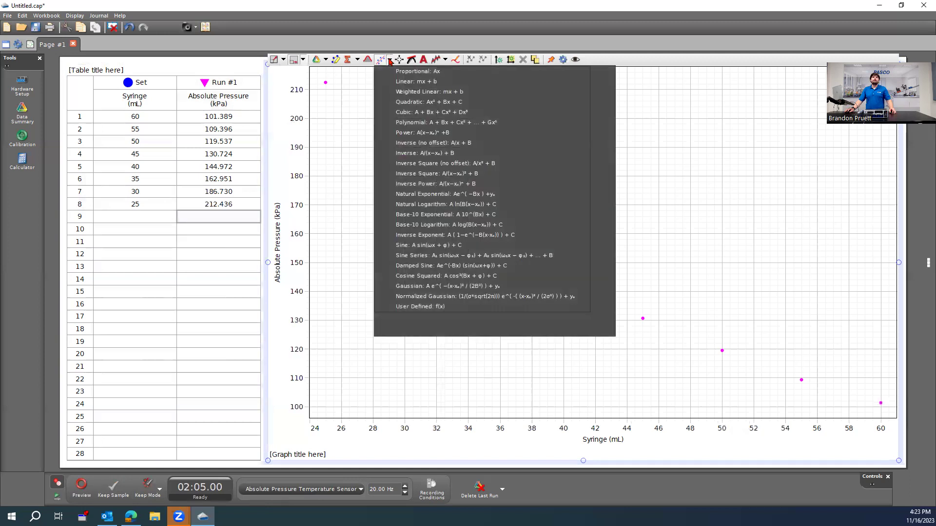
pyautogui.click(431, 143)
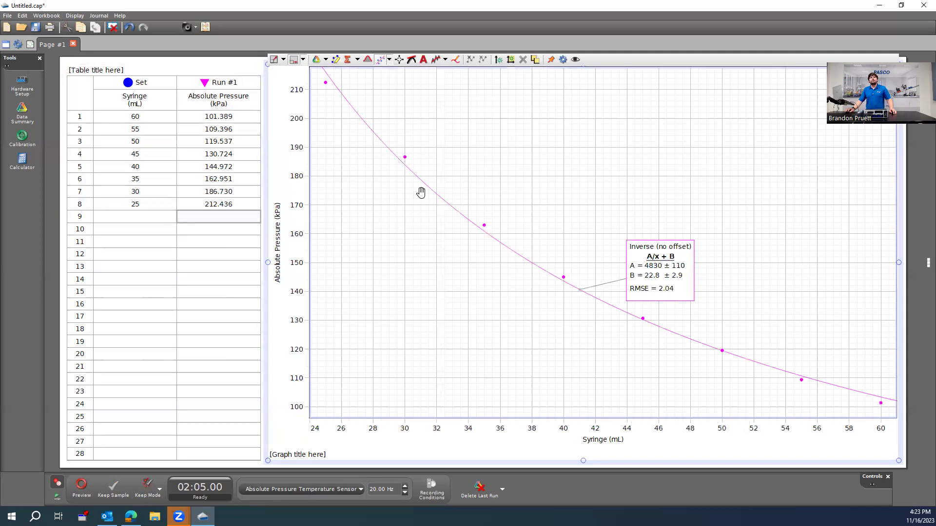
pyautogui.moveTo(693, 392)
pyautogui.mouseDown()
pyautogui.moveTo(662, 388)
pyautogui.moveTo(682, 399)
pyautogui.mouseUp()
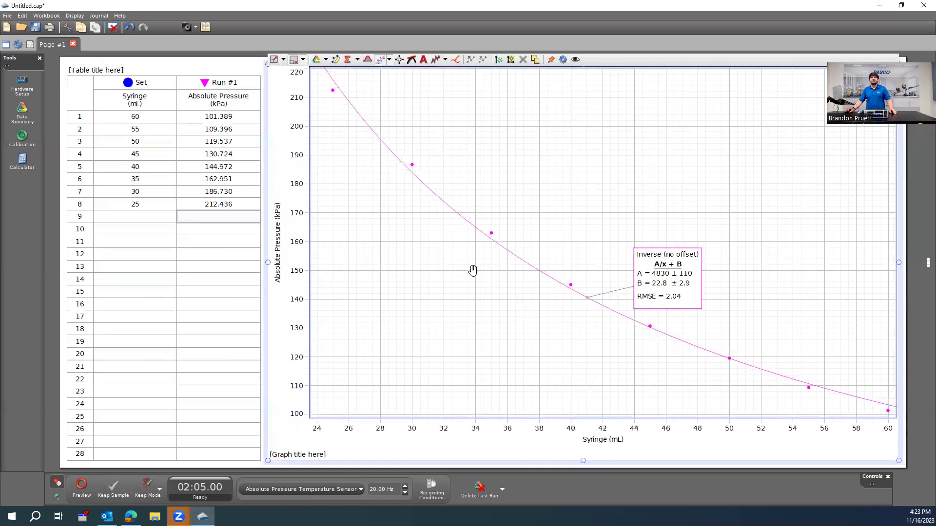
# Add a calculated column to the table and open the Calculator
pyautogui.moveTo(94, 83)
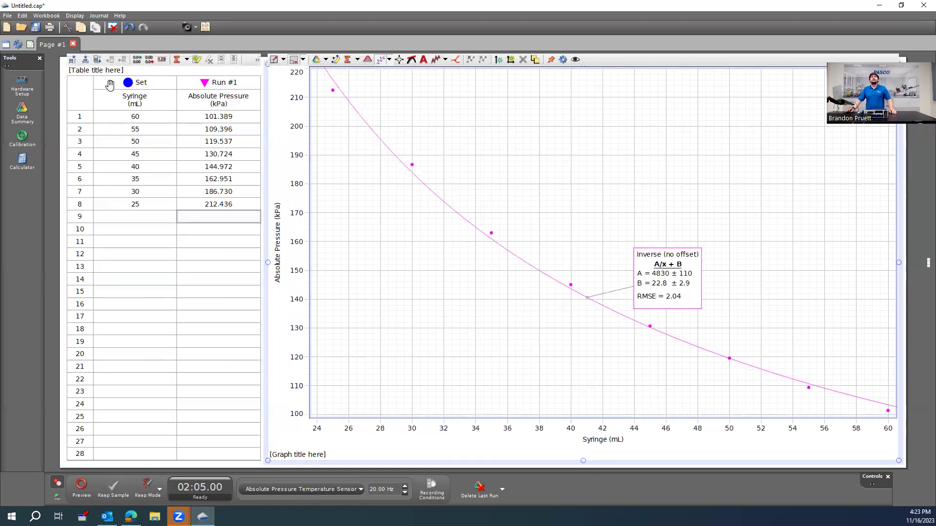
pyautogui.click(97, 61)
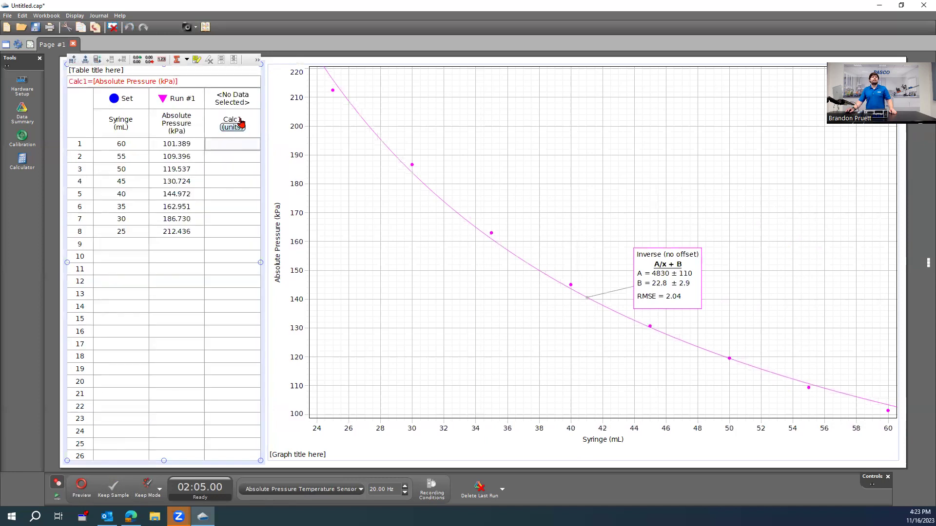
pyautogui.click(22, 162)
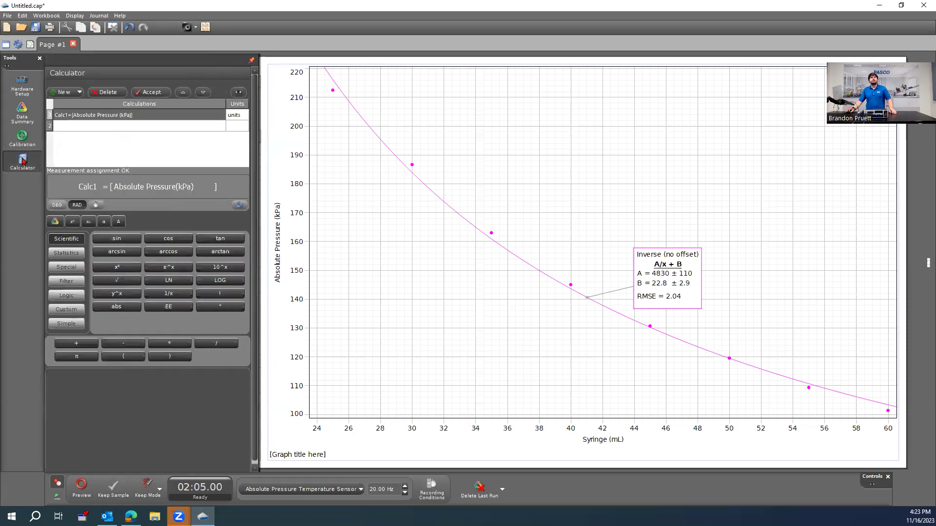
# Replace 'Calc1' with 'PV' in the calculation formula
pyautogui.click(141, 117)
pyautogui.click(173, 116)
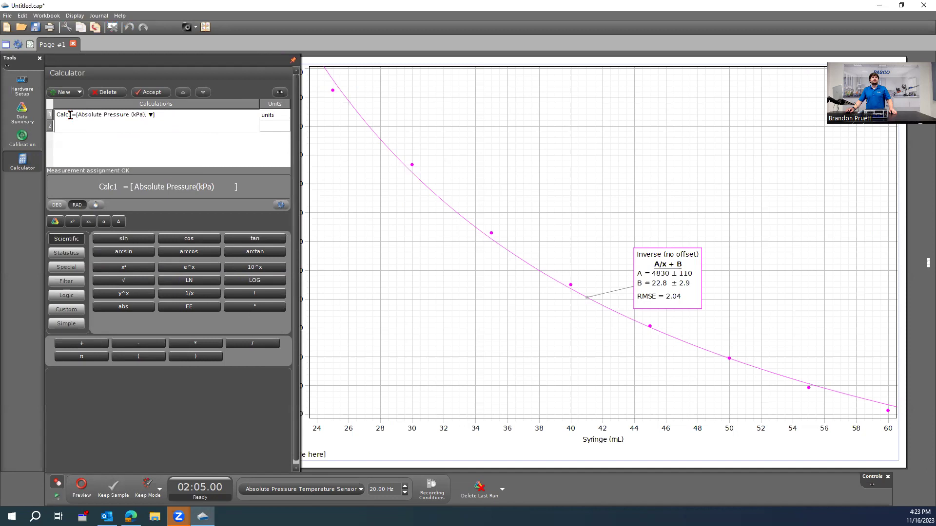
pyautogui.press('Home')
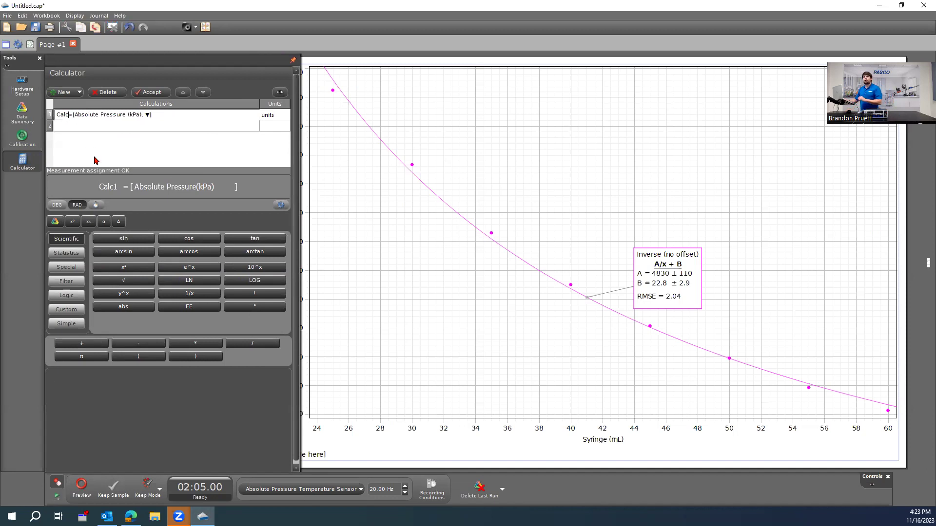
pyautogui.press('Delete')
pyautogui.press('Delete')
pyautogui.press('Delete')
pyautogui.press('Delete')
pyautogui.press('Delete')
pyautogui.write('PV')
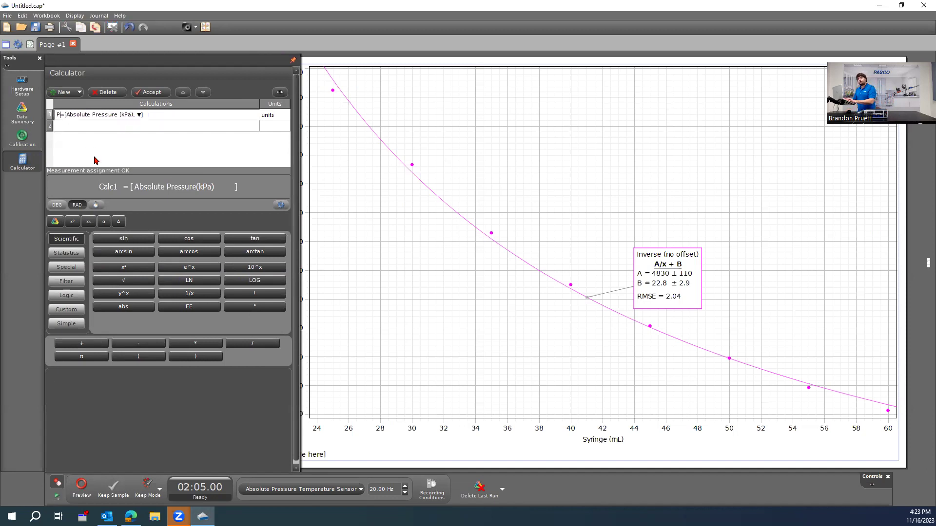
pyautogui.click(149, 114)
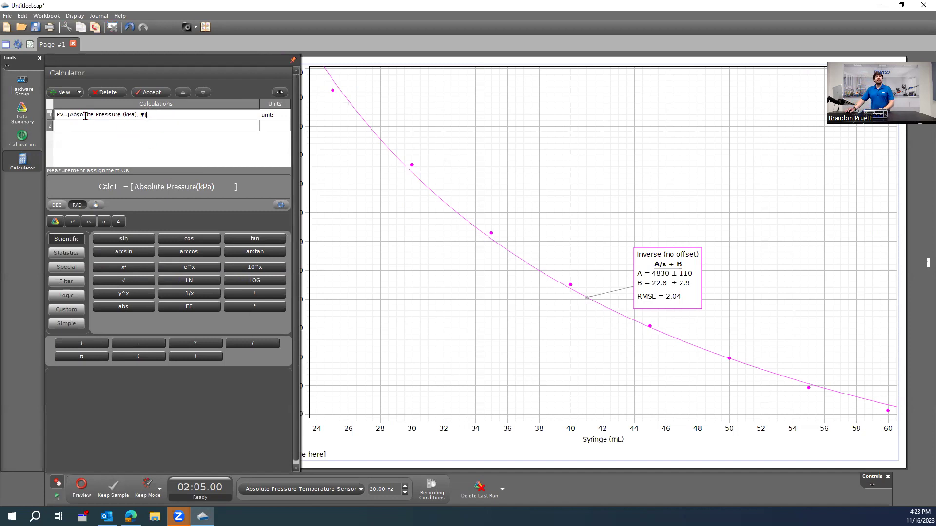
pyautogui.doubleClick(129, 115)
pyautogui.click(150, 117)
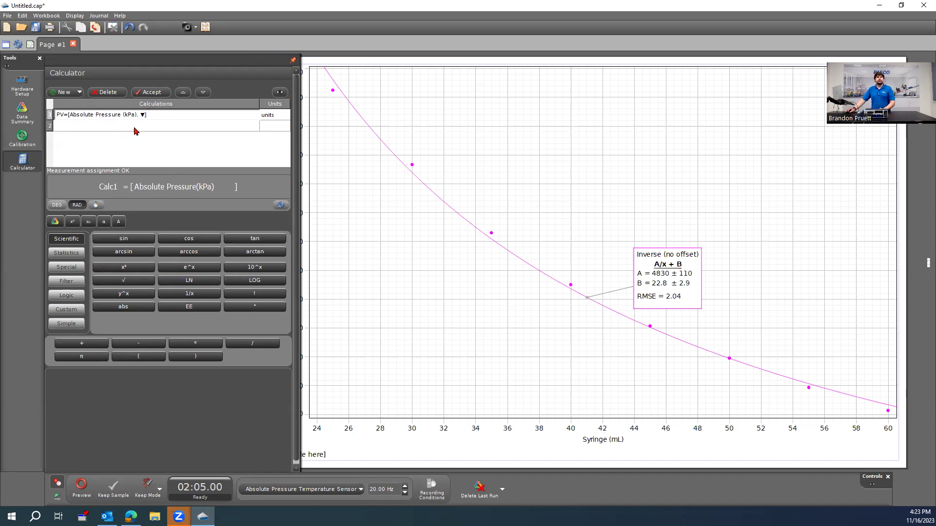
pyautogui.click(54, 222)
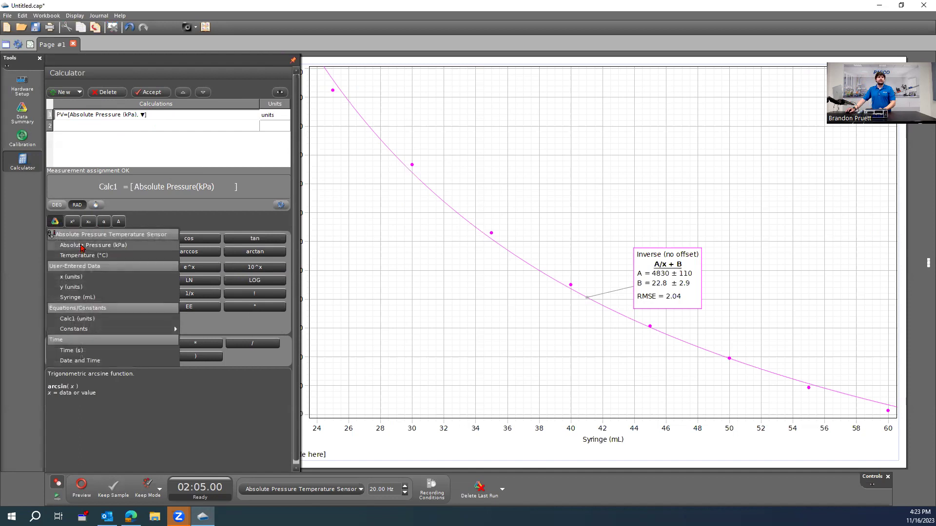
# Make PV = [Absolute Pressure (kPa)]*[Syringe (mL)] with units kPa*mL
pyautogui.click(154, 215)
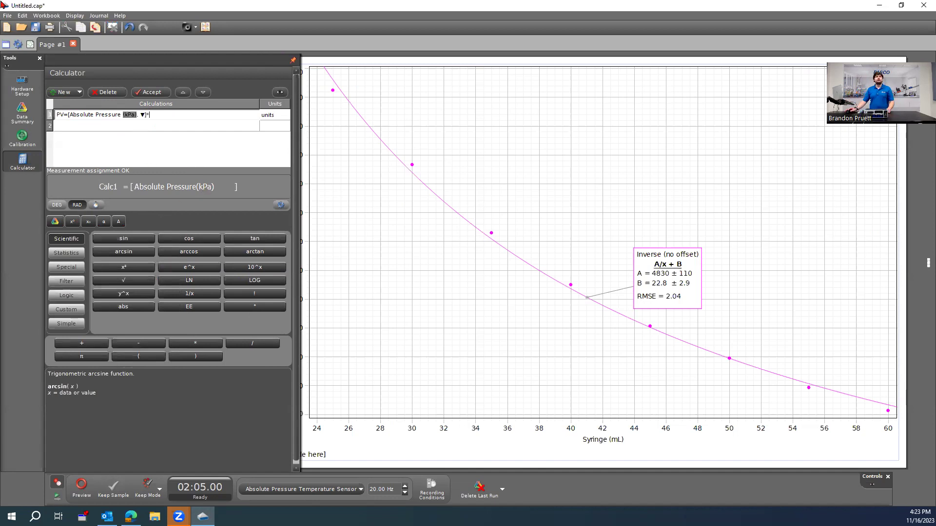
pyautogui.click(55, 221)
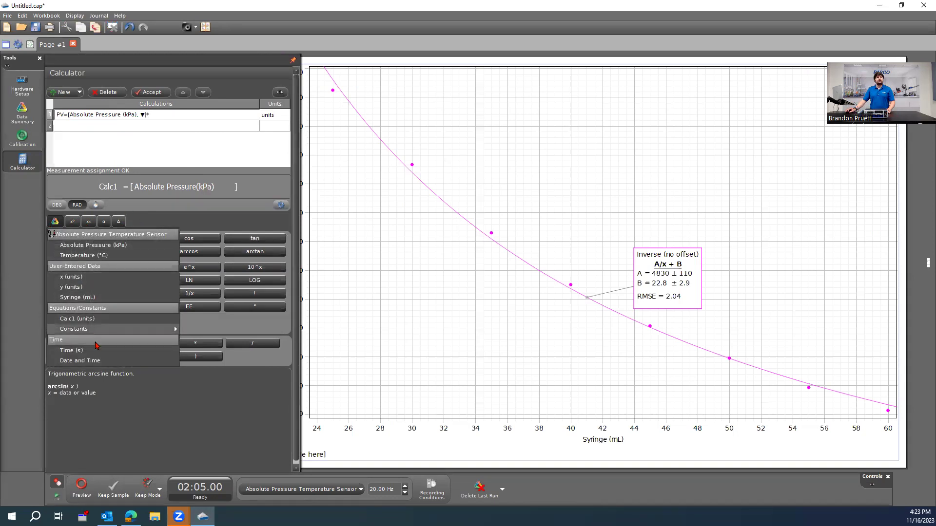
pyautogui.click(83, 298)
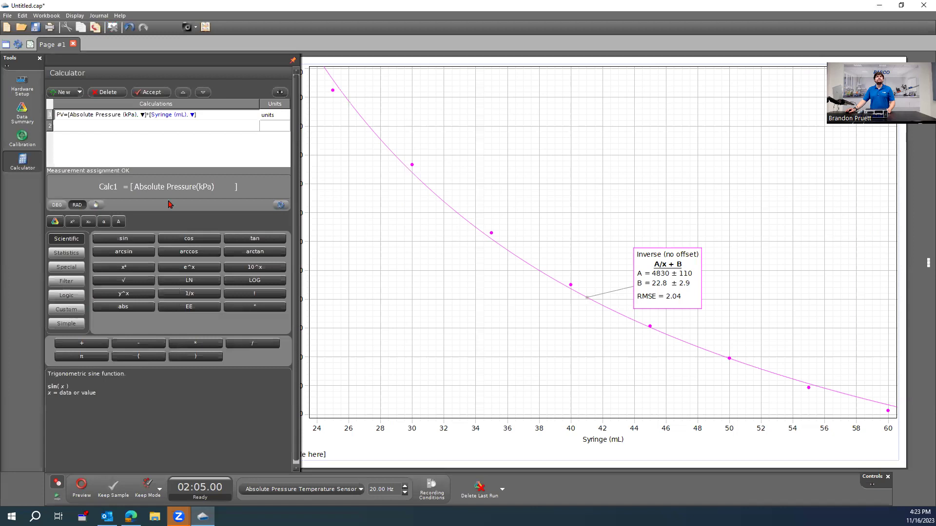
pyautogui.click(268, 115)
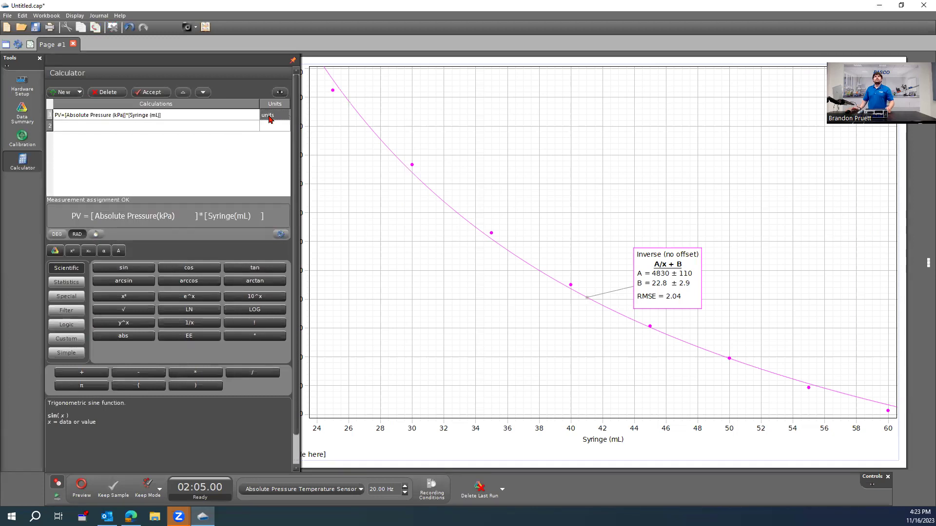
pyautogui.write('kPa')
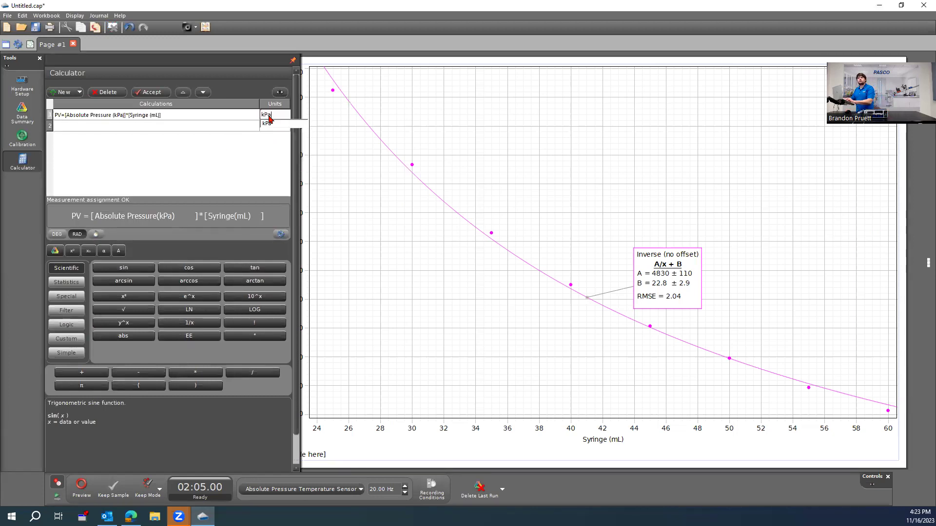
pyautogui.write('*m')
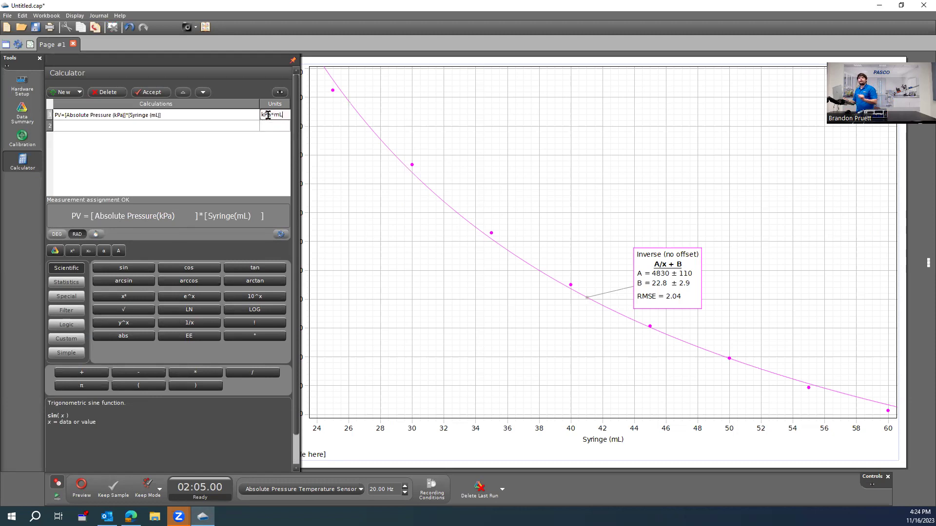
pyautogui.write('L')
pyautogui.press('Return')
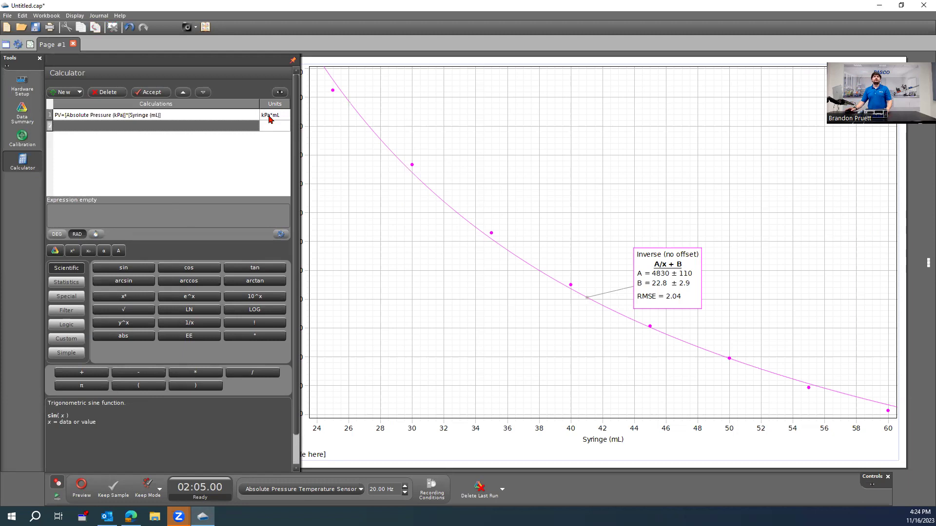
# Close the Calculator to reveal the PV (kPa*mL) column, from 6083.34 at 60 mL to 5310.90 at 25 mL
pyautogui.click(22, 168)
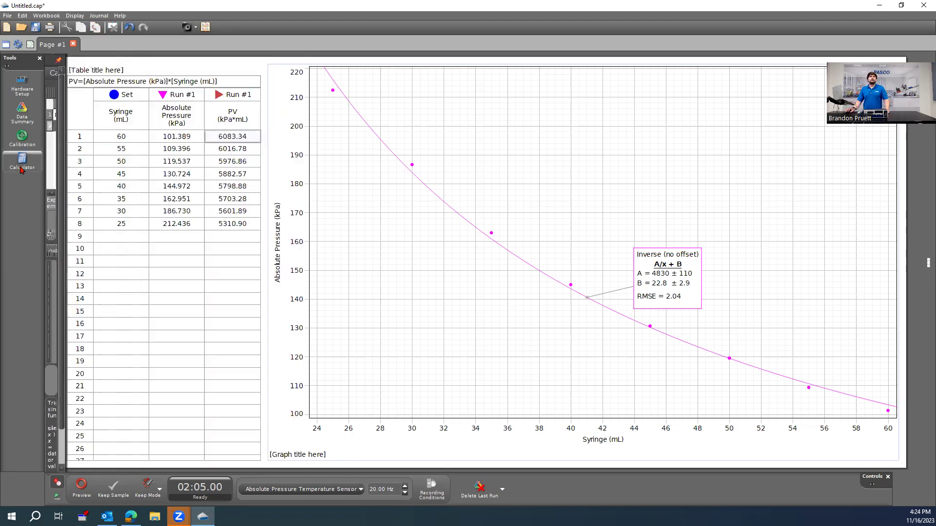